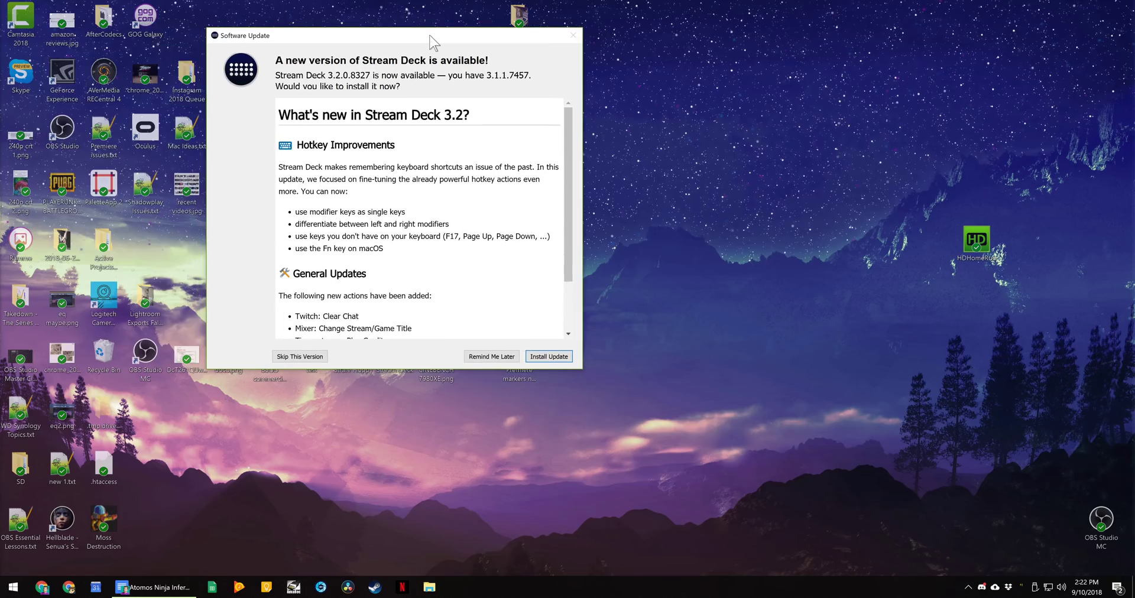
Install the Stream Deck 3.2 update and allow the installer to make changes.
left_click_drag(431, 37, 429, 38)
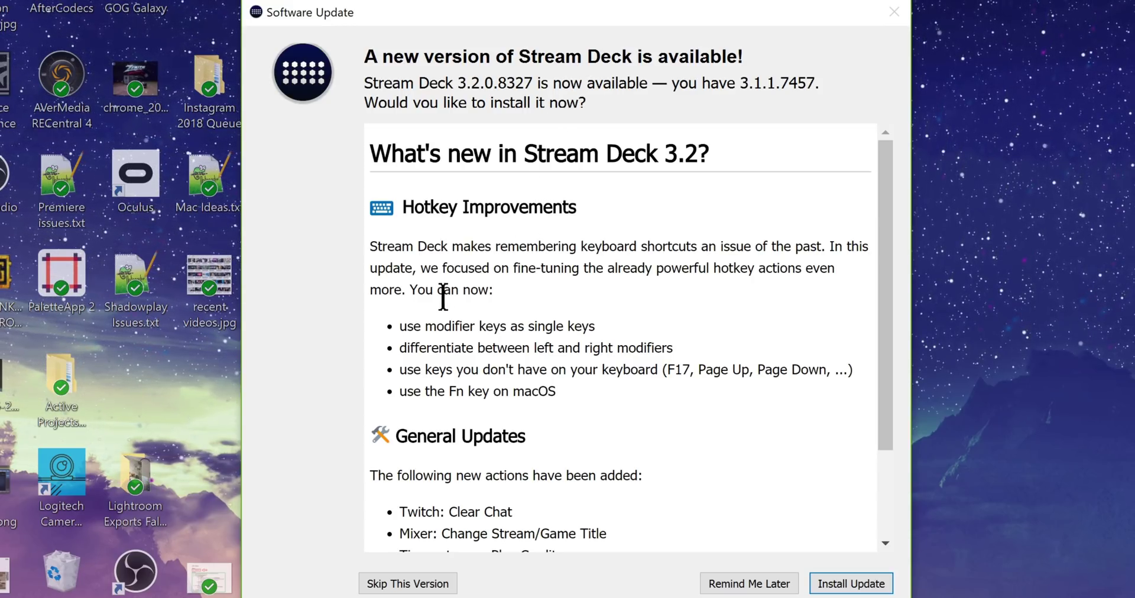
left_click(827, 584)
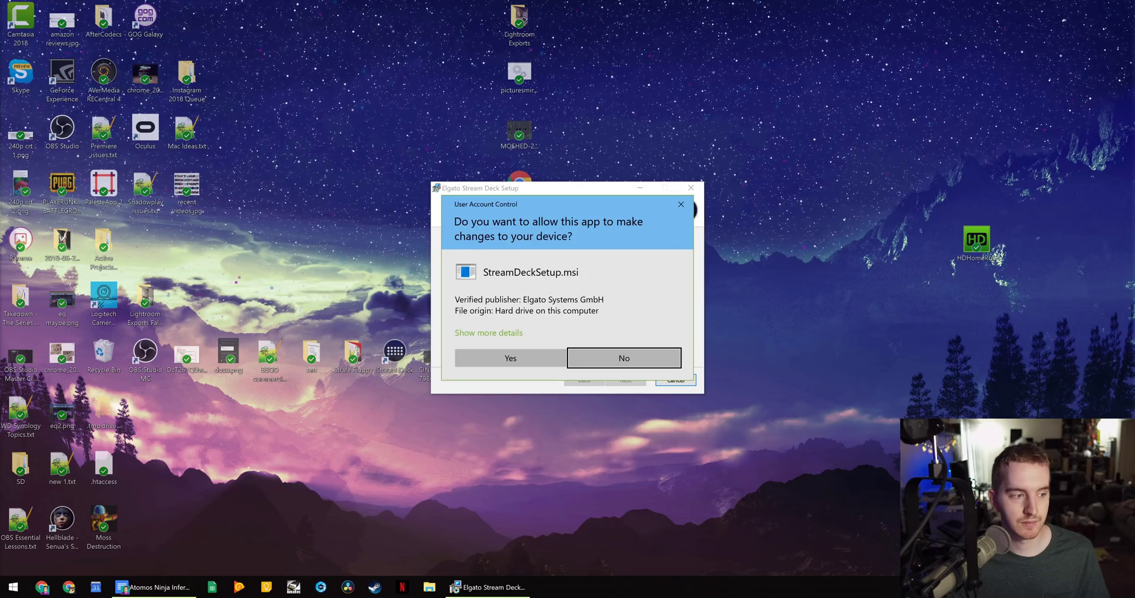
left_click(507, 358)
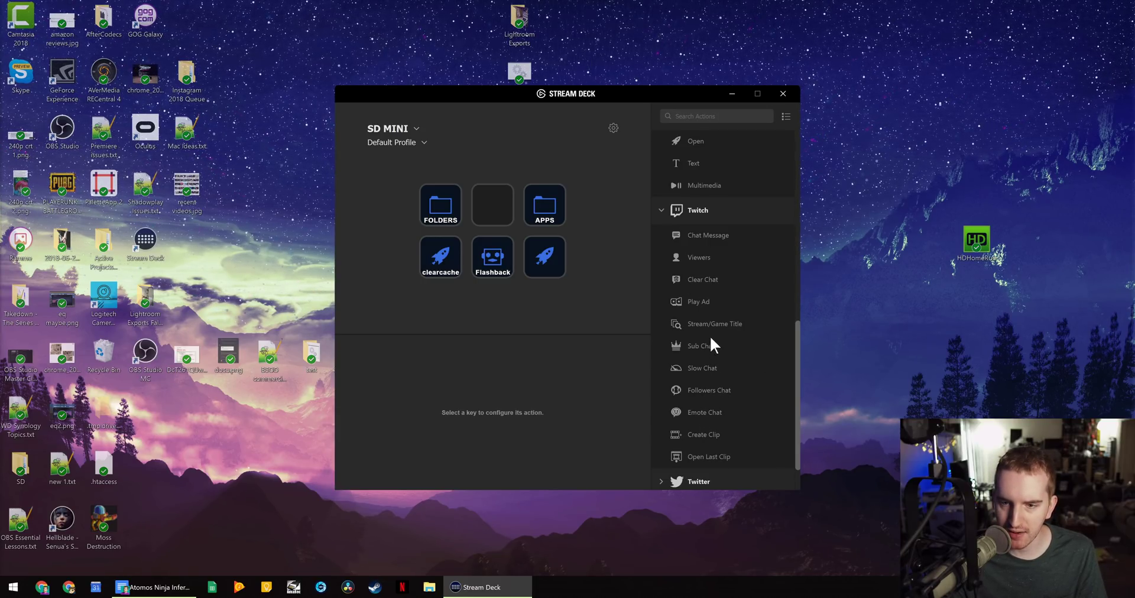
Scroll through the actions list beside the SD MINI Default Profile in the updated app.
left_click_drag(796, 346, 796, 168)
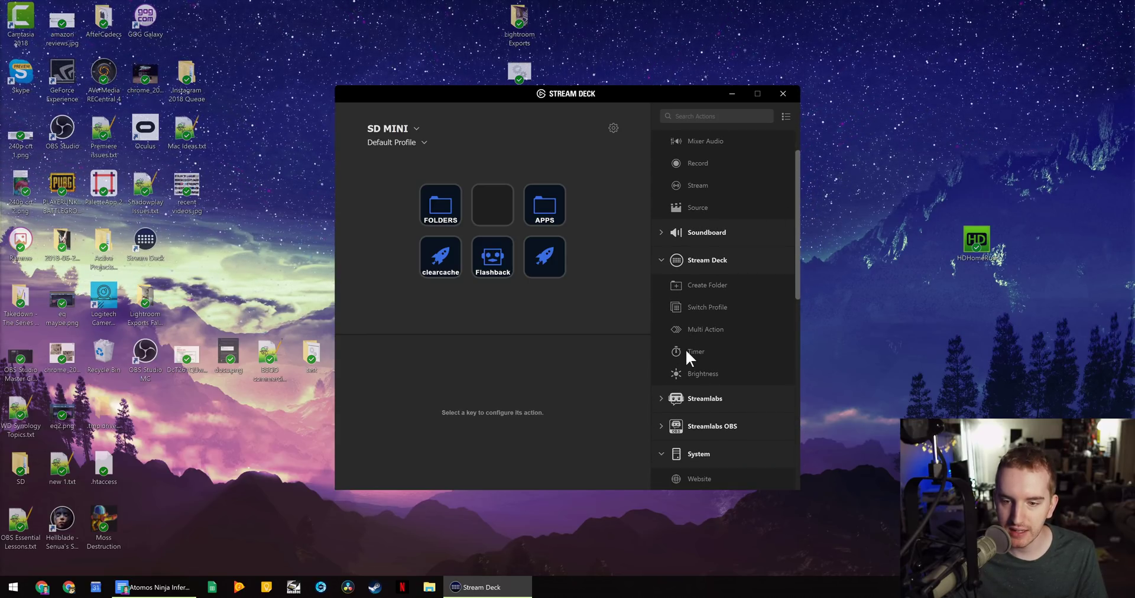
scroll(717, 355, "down", 5)
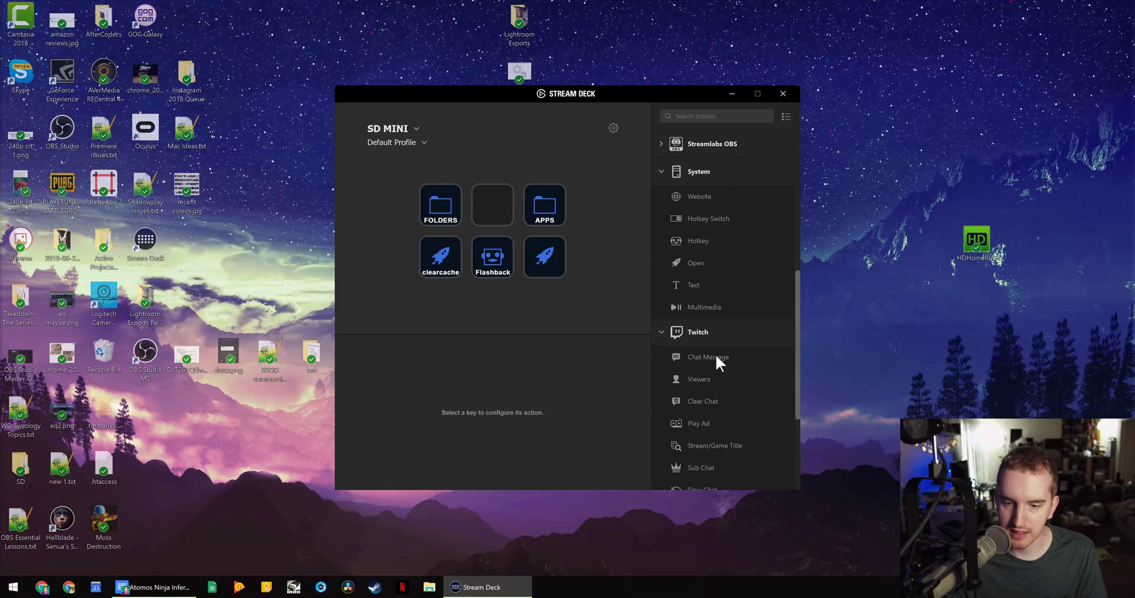
scroll(716, 354, "down", 3)
scroll(702, 247, "up", 4)
Put a System Hotkey action on the empty second key and assign Shift as its hotkey.
left_click_drag(685, 313, 492, 205)
left_click(615, 404)
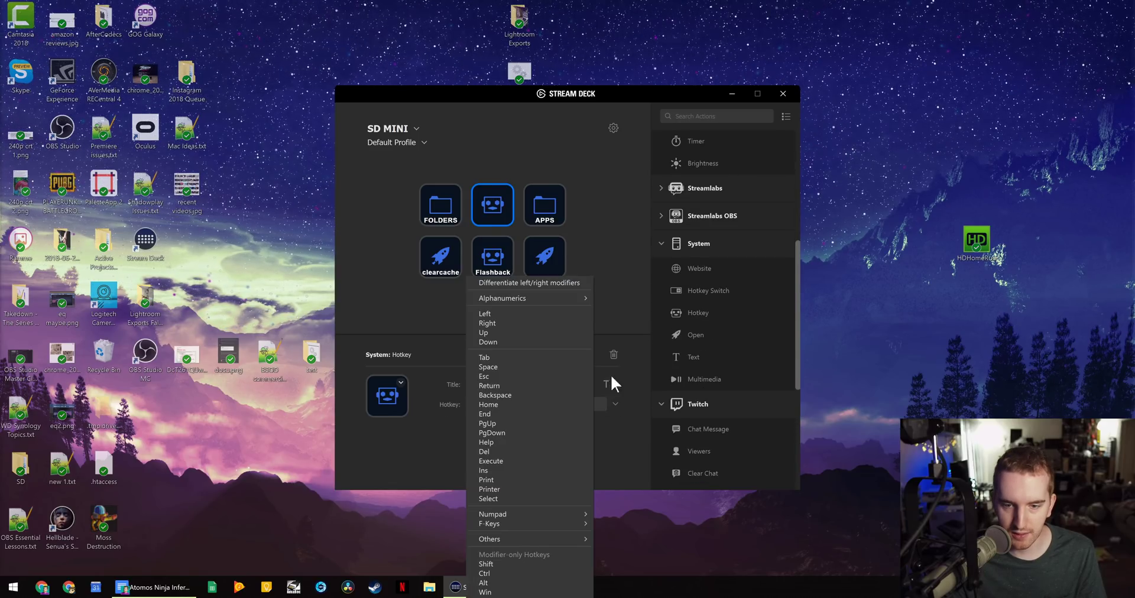
left_click(596, 93)
left_click_drag(596, 93, 582, 20)
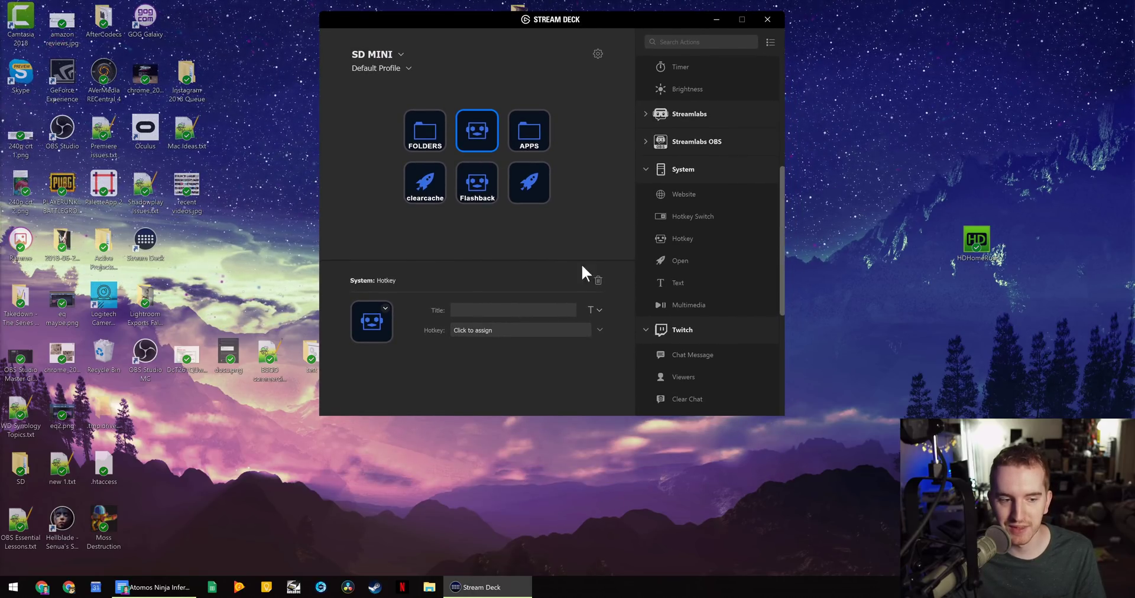
left_click(601, 329)
mouse_move(521, 525)
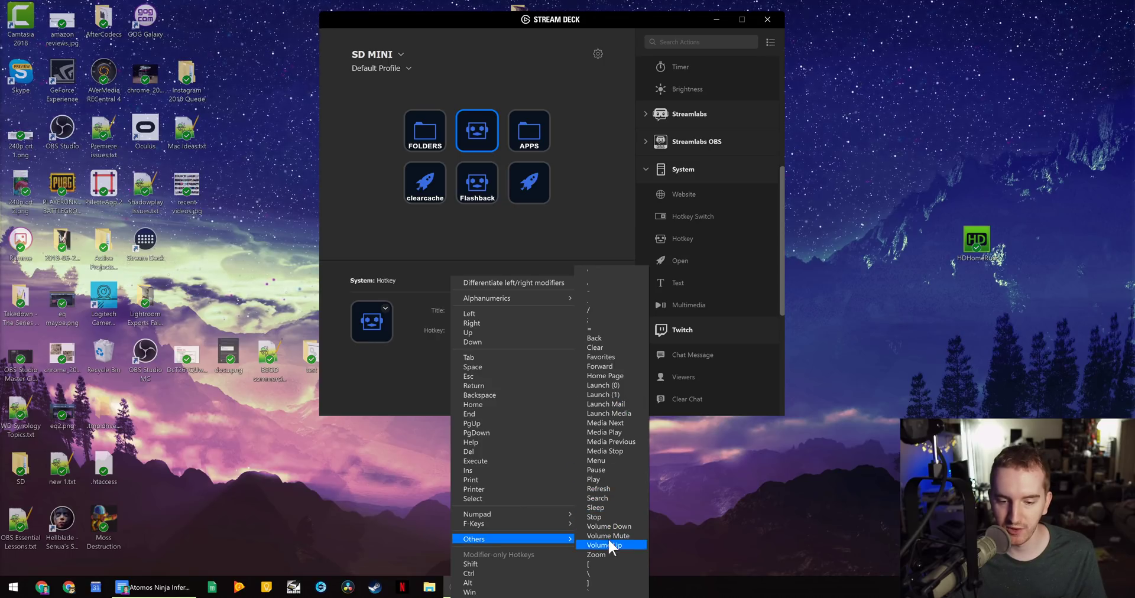
left_click(495, 564)
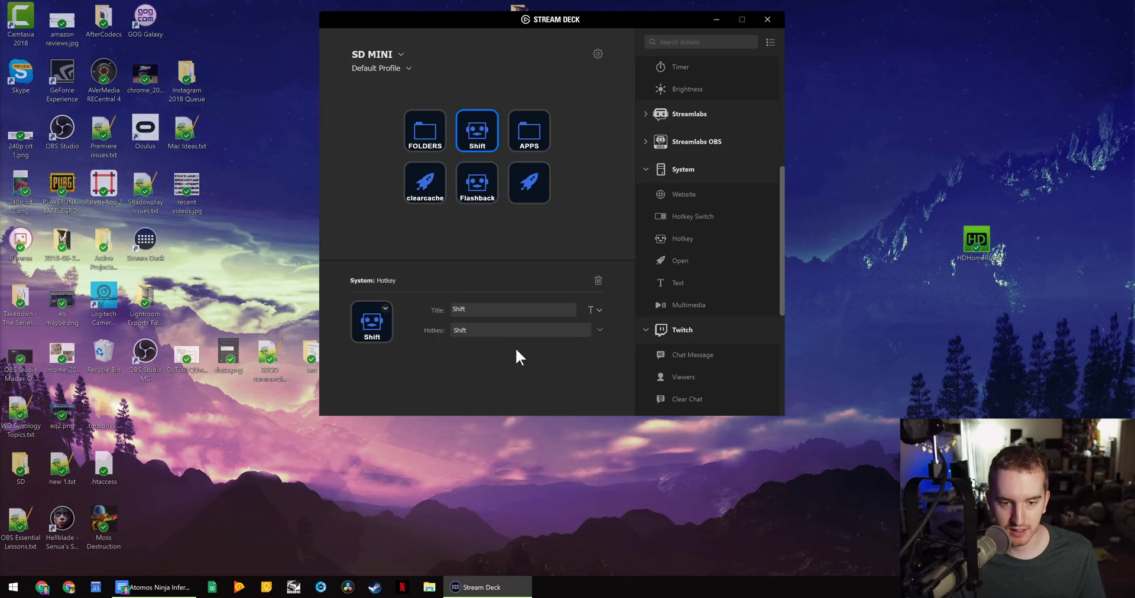
Record Shift from the keyboard as the key's hotkey.
left_click(506, 332)
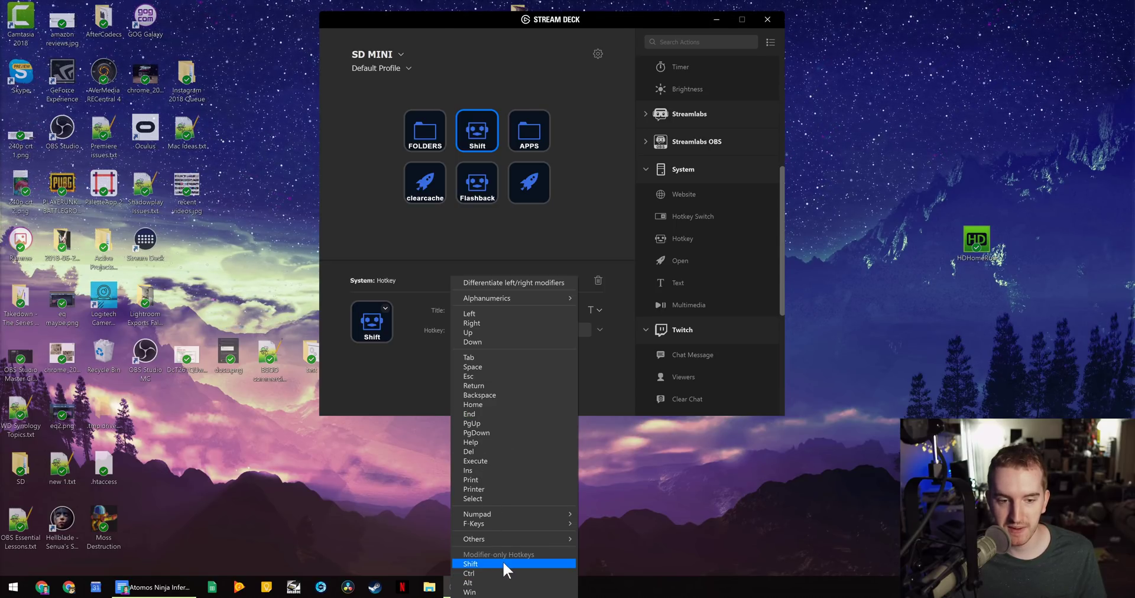
left_click(583, 330)
key("shift")
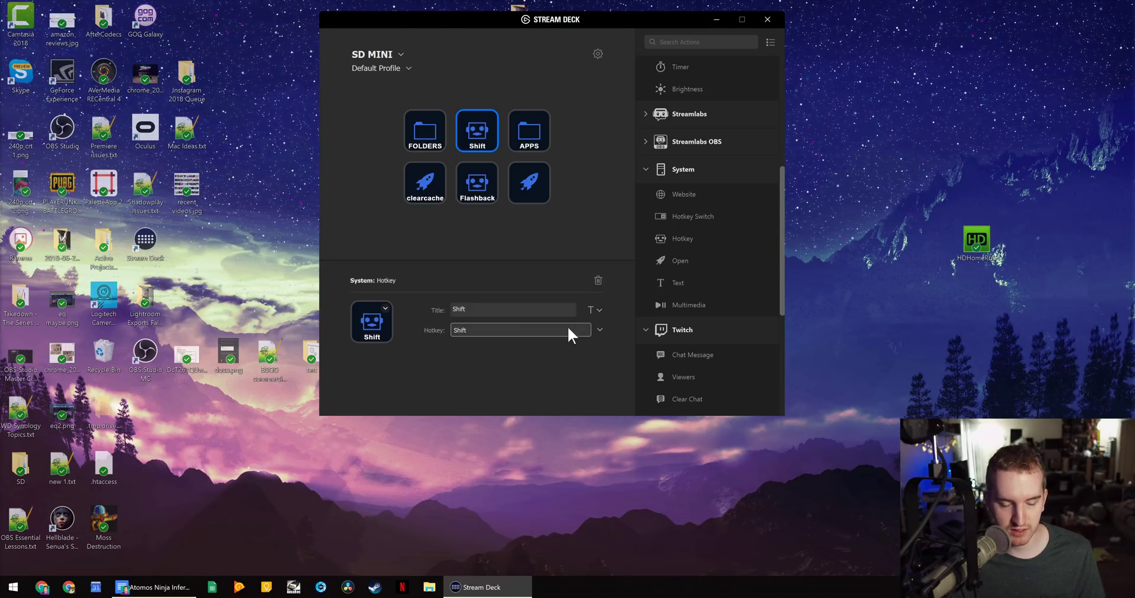
Enable Differentiate left/right modifiers and record R-Shift+F as the hotkey.
left_click(598, 329)
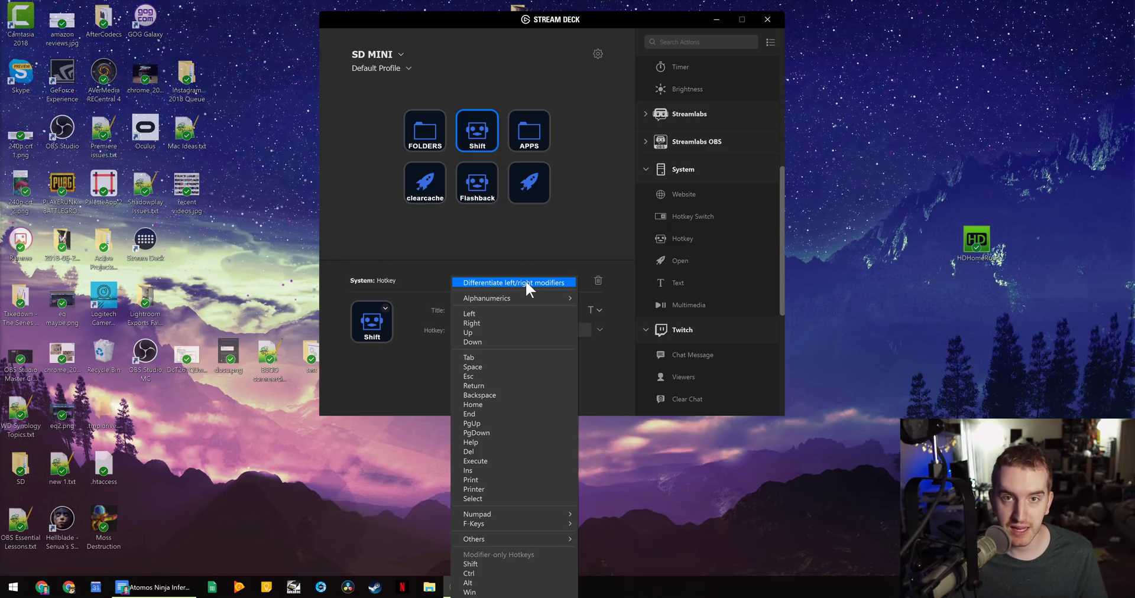
left_click(526, 282)
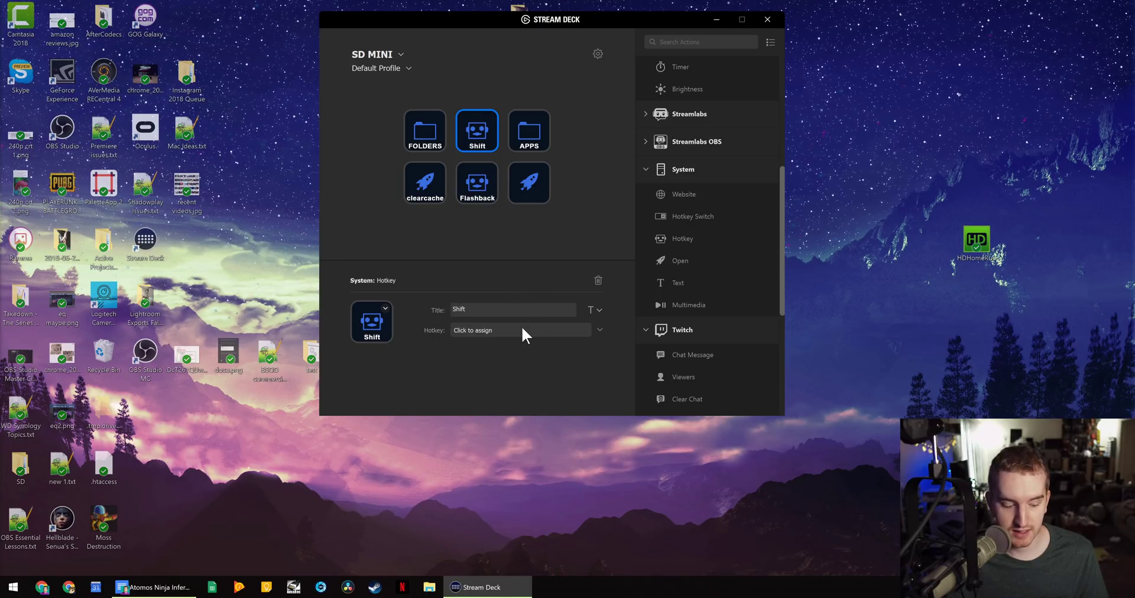
left_click(523, 329)
key("shift+f")
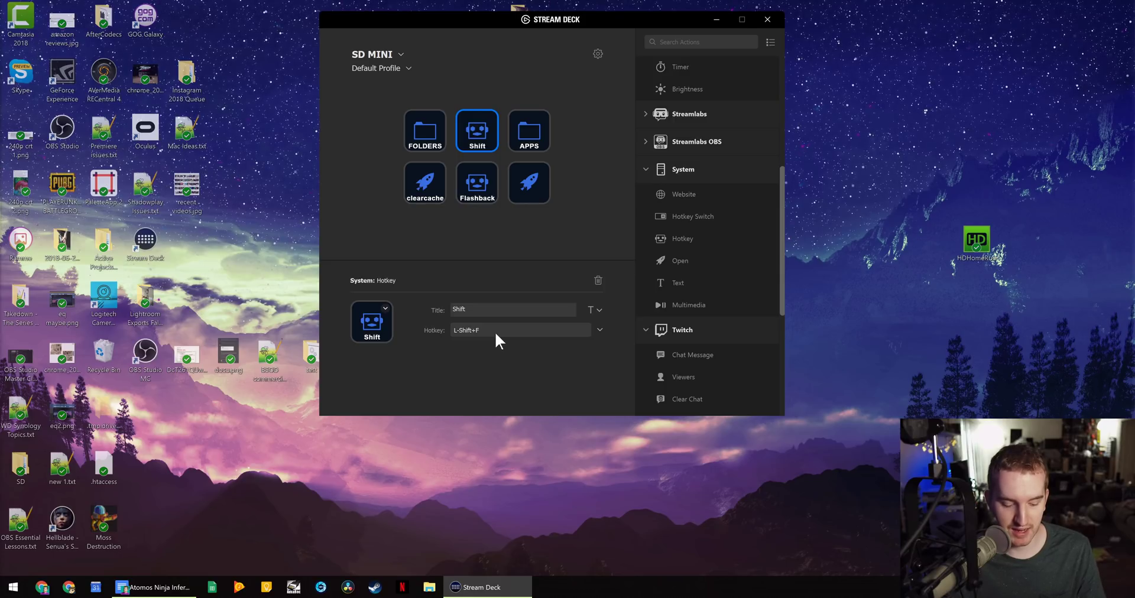
left_click(495, 331)
key("shift+f")
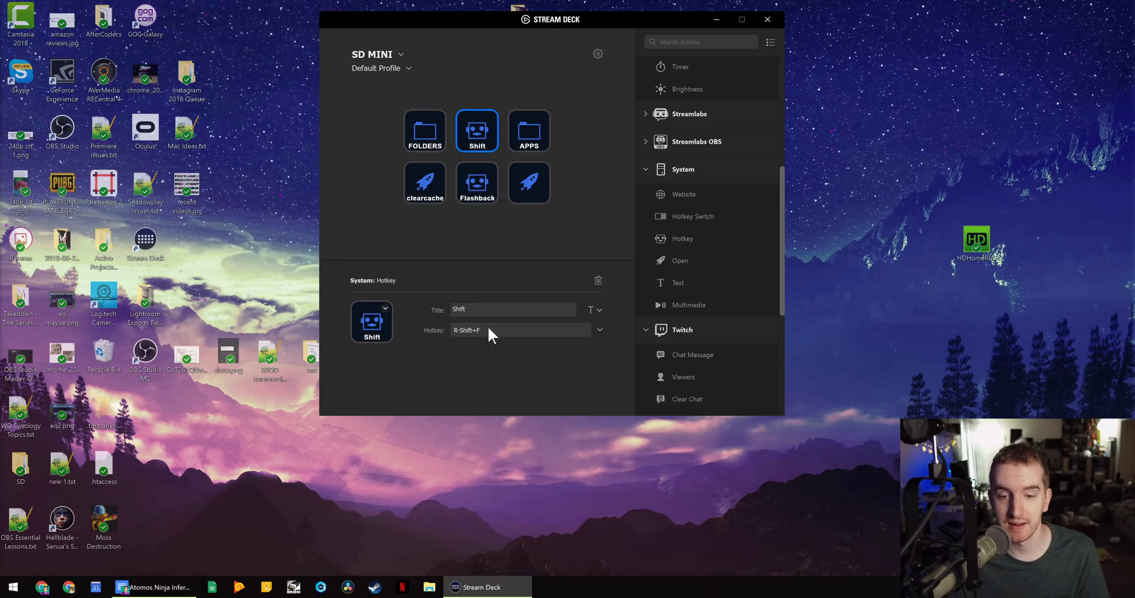
left_click(577, 331)
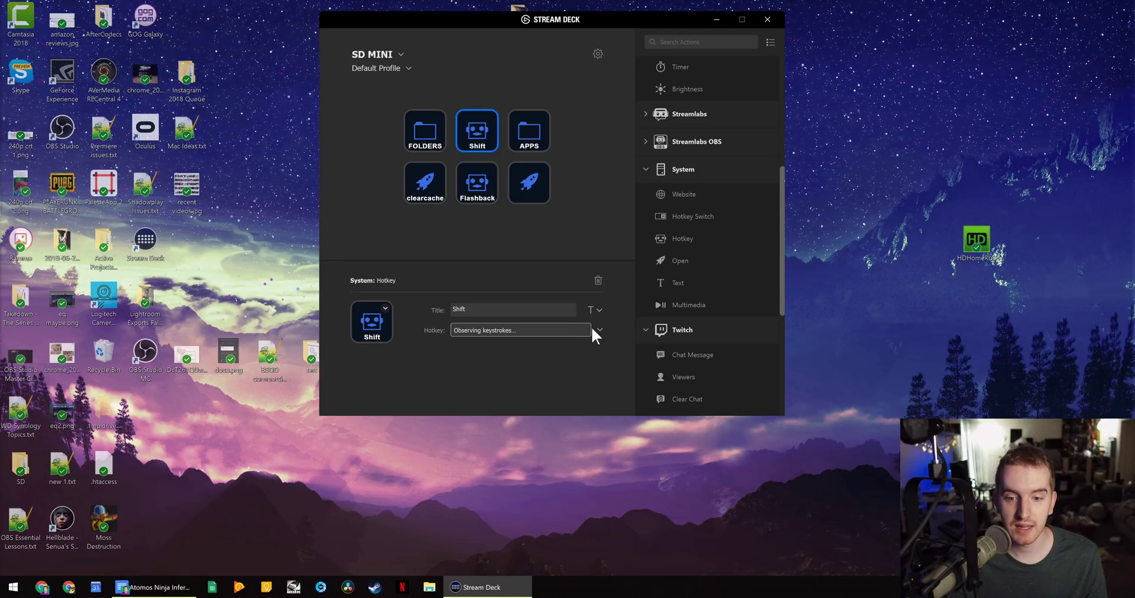
Try recording C and then left Shift as the key's hotkey.
key("c")
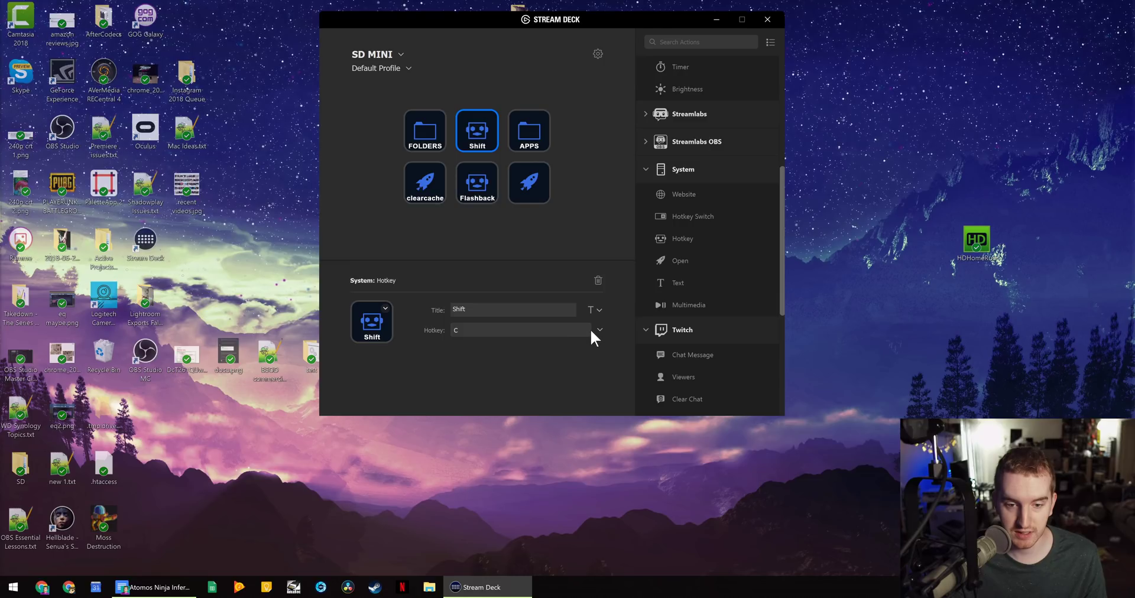
left_click(600, 329)
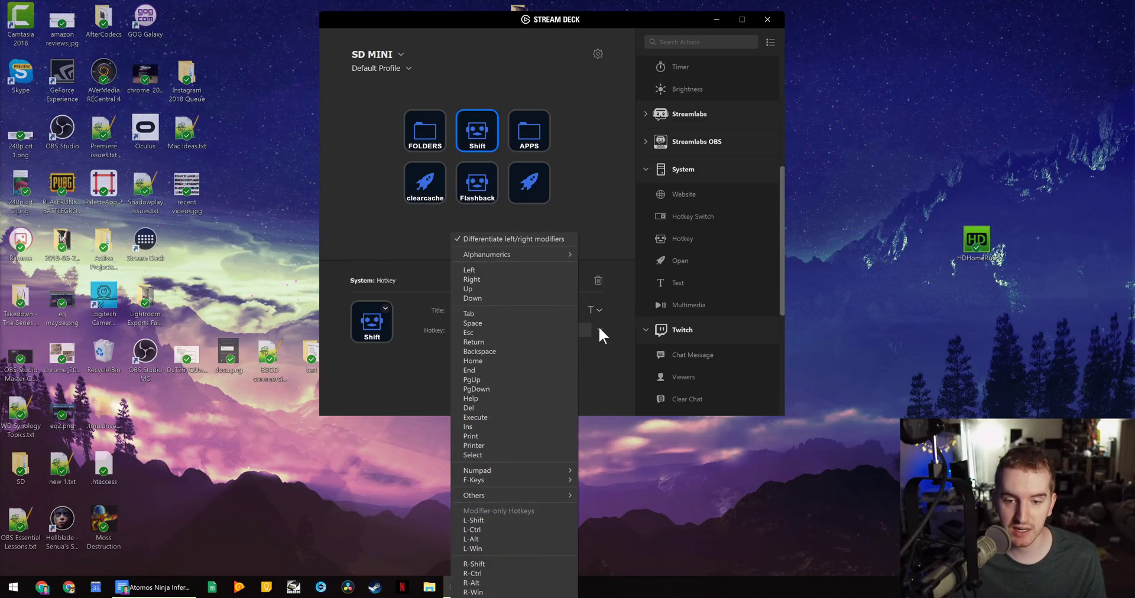
mouse_move(494, 480)
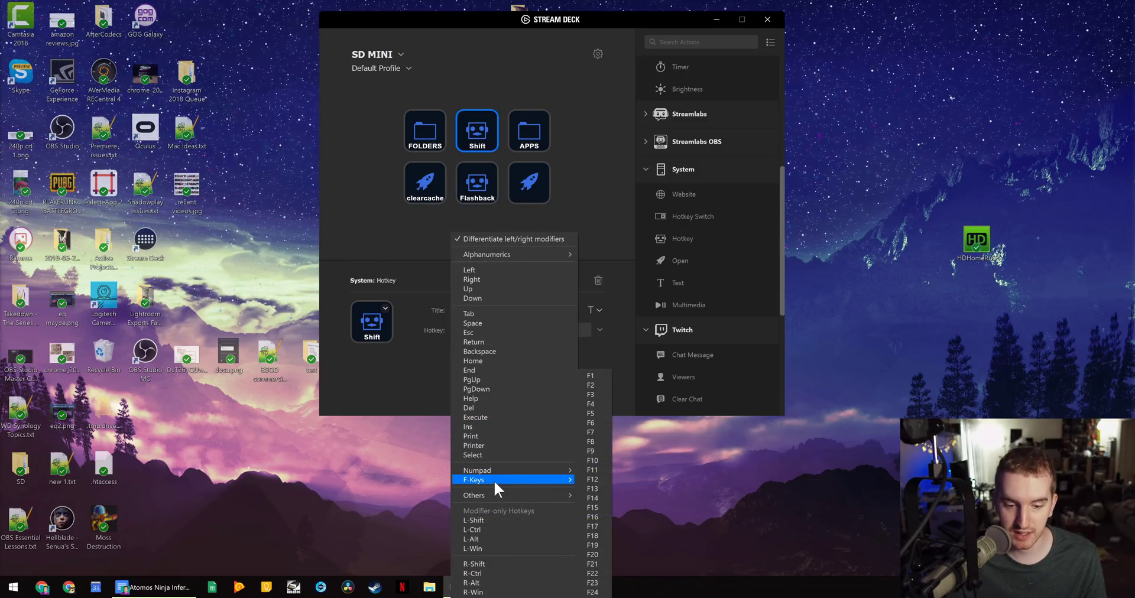
left_click(604, 541)
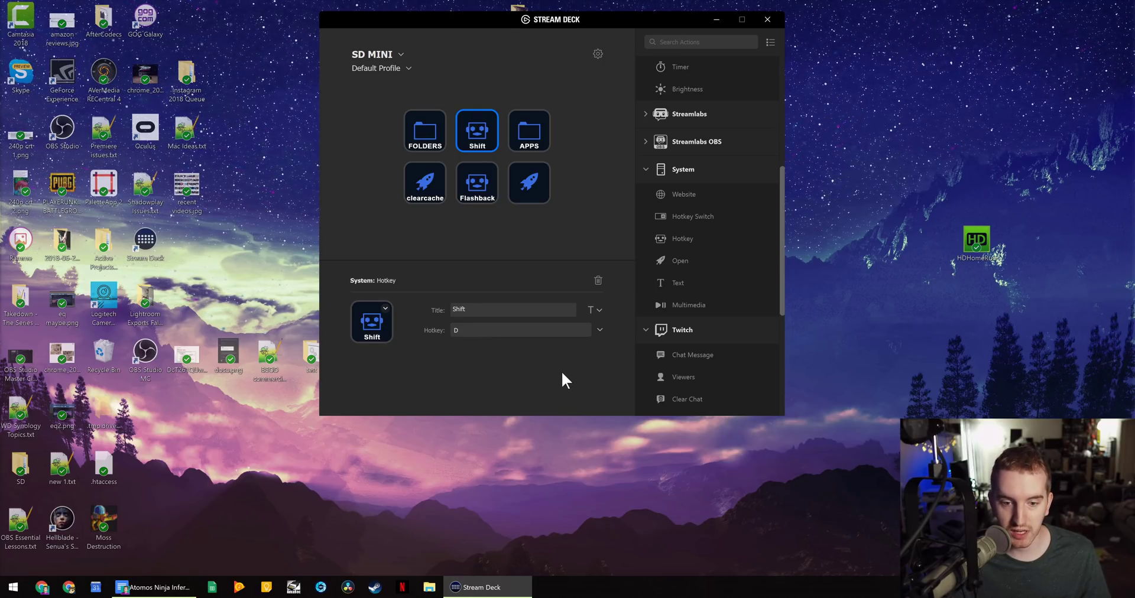
left_click(490, 332)
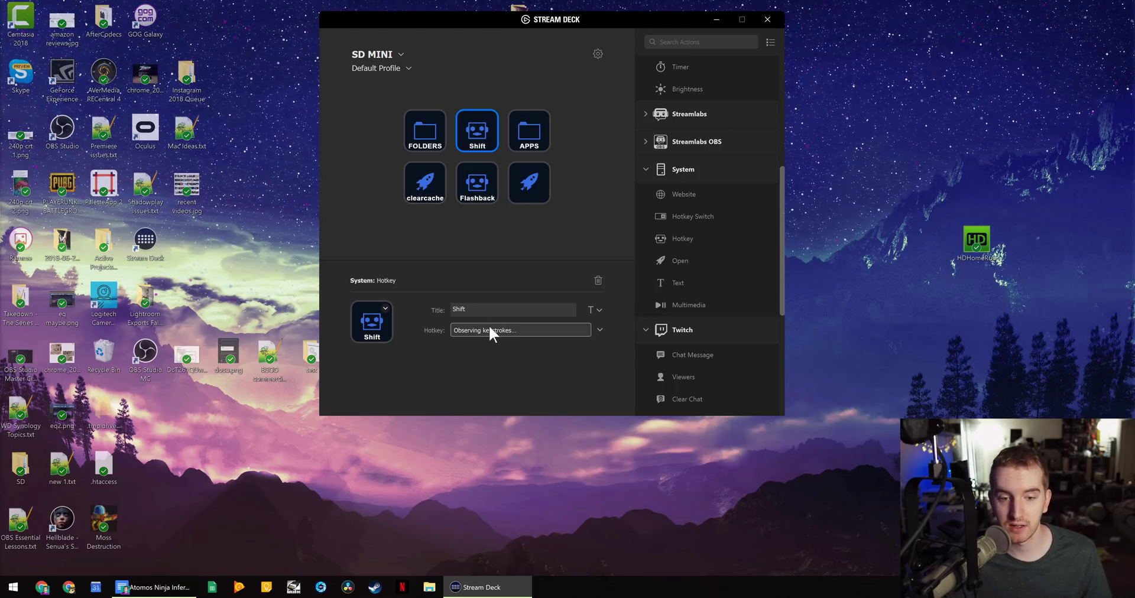
left_click(556, 327)
key("shift")
Hold Shift and Ctrl in the key list and assign L-Ctrl+L-Shift+F13 as the hotkey.
left_click(599, 330)
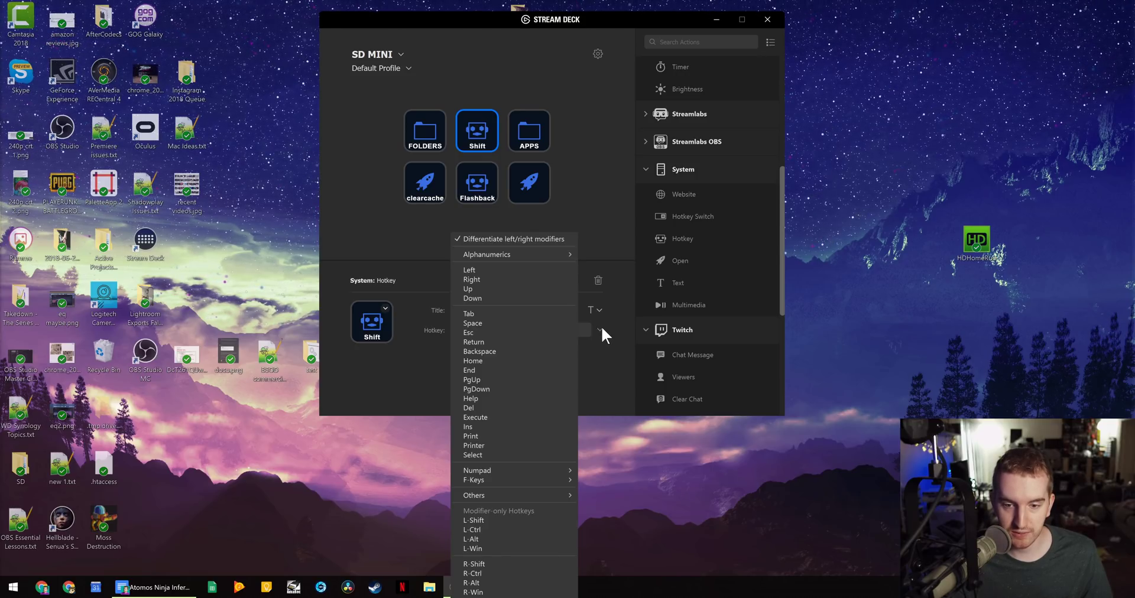
key("shift")
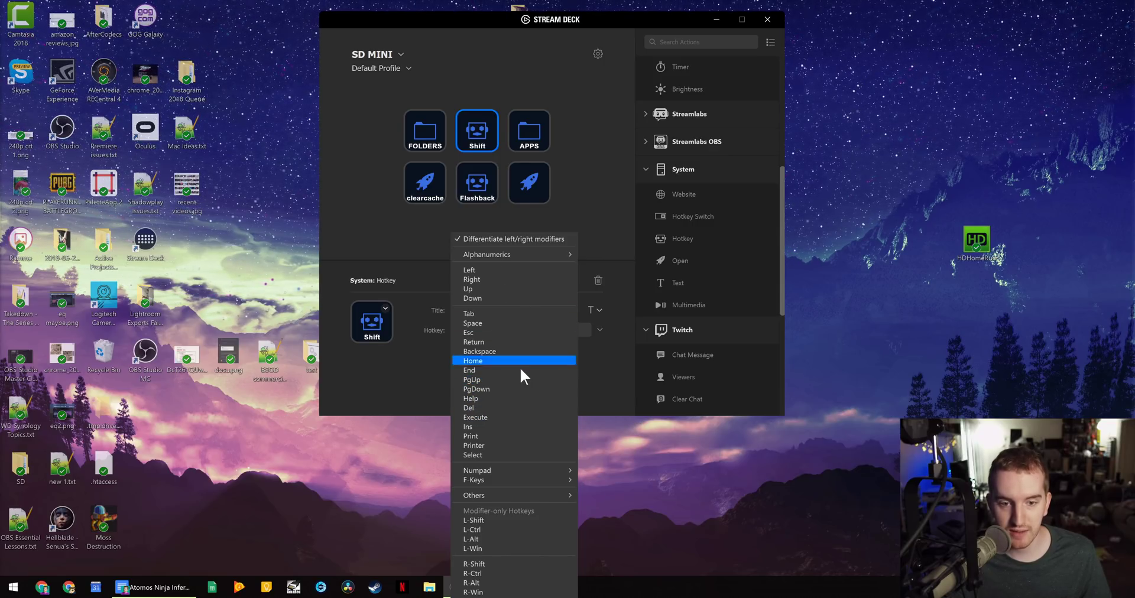
key("shift")
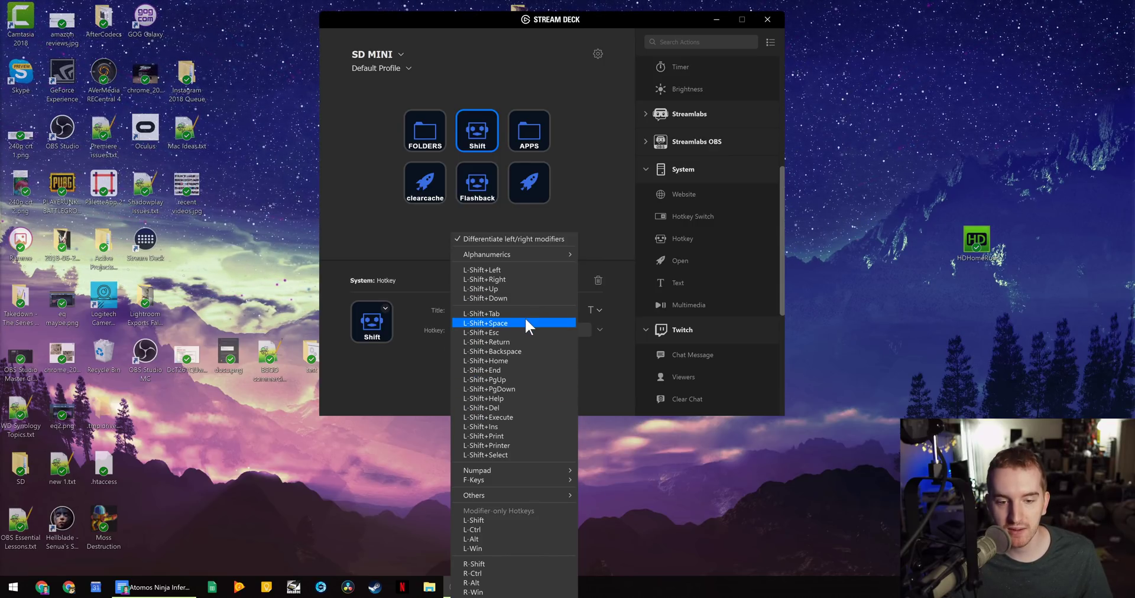
key("ctrl")
mouse_move(532, 497)
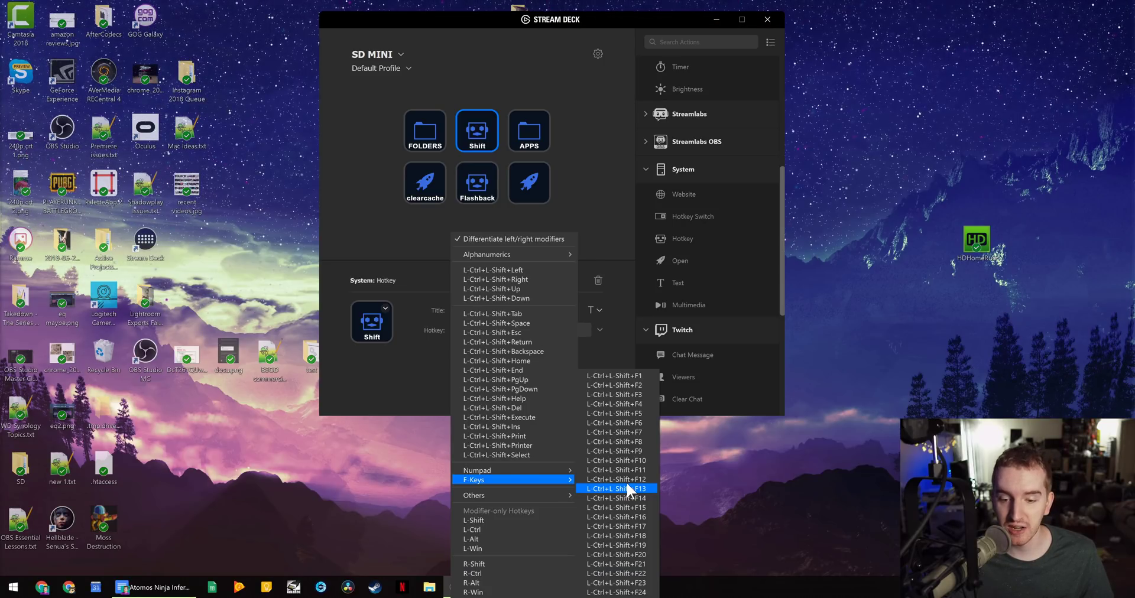
left_click(629, 489)
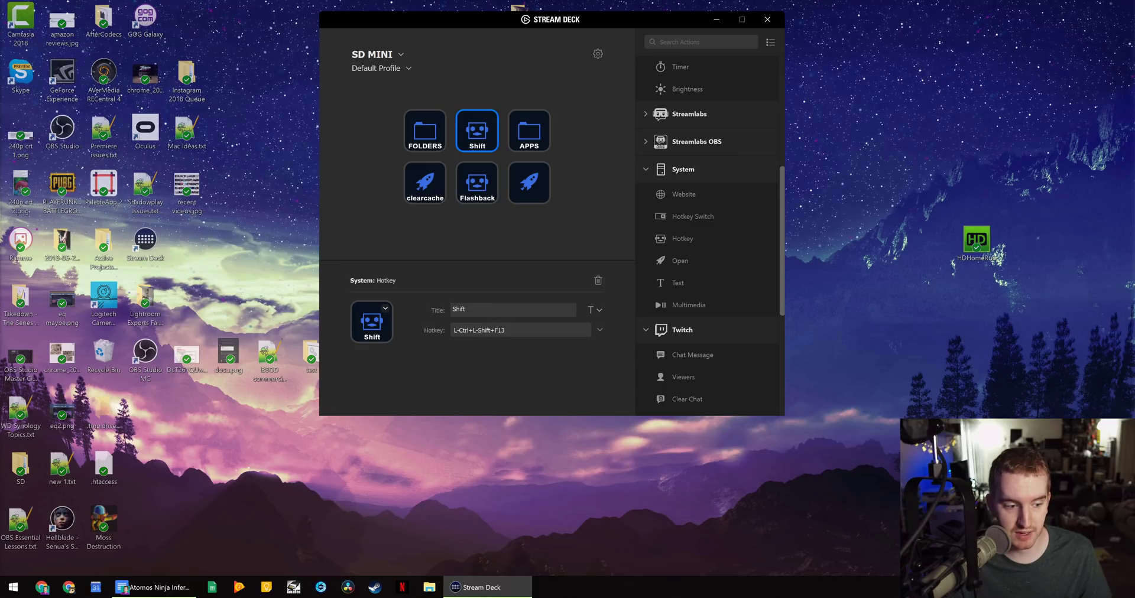
key("super")
Launch Genovation MacroMasterKBxx and open Documents > PremiereMods > kb170l > kb170l july 30 2018.ckd.
type("genov")
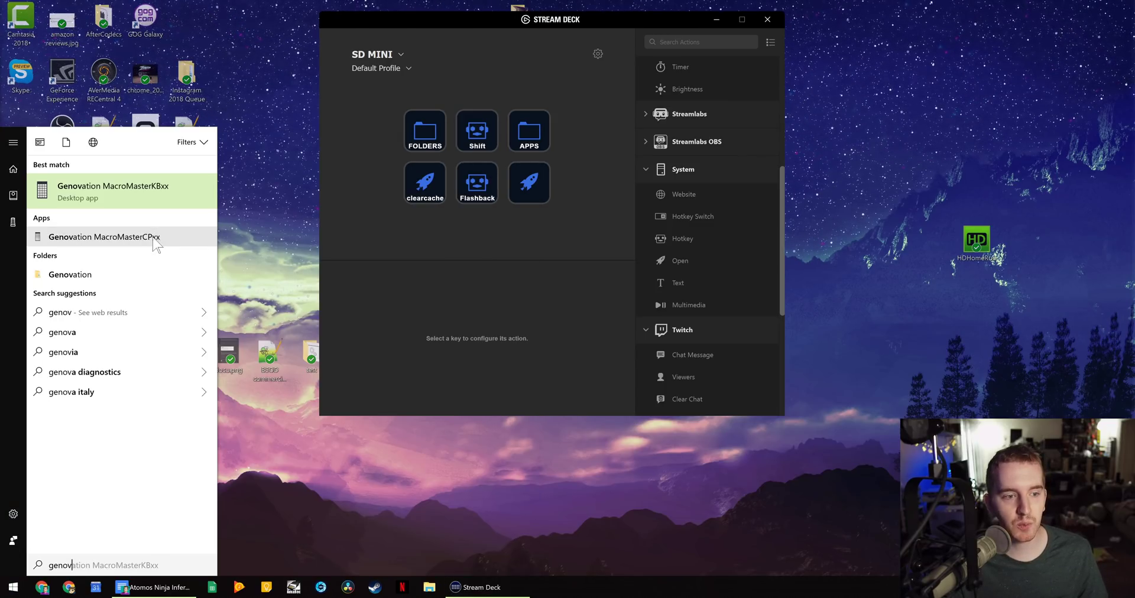
left_click(157, 195)
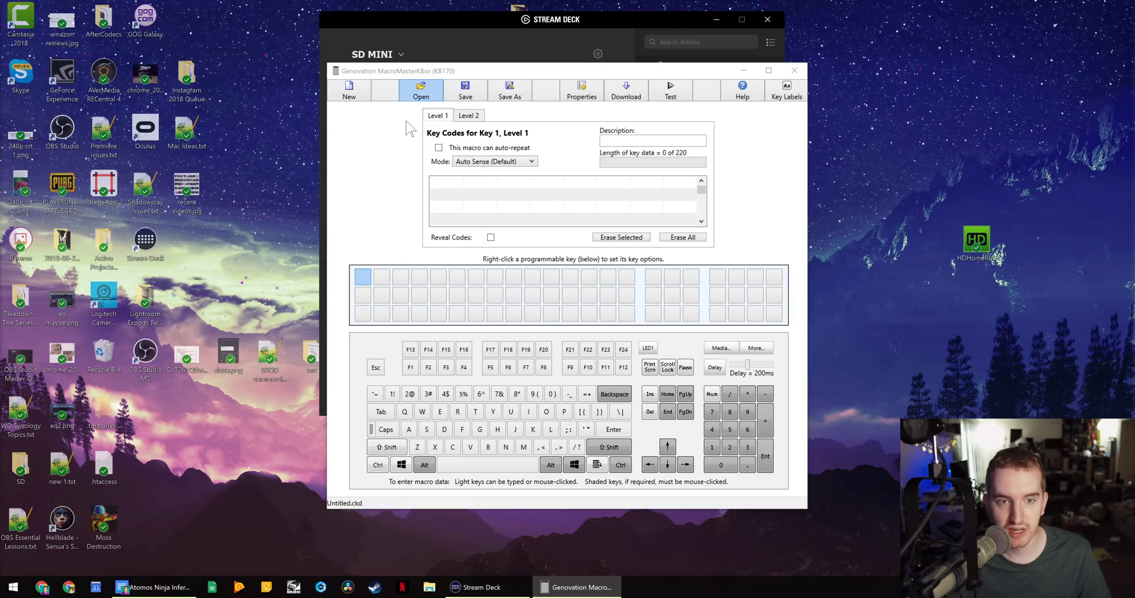
left_click(421, 90)
left_click(472, 106)
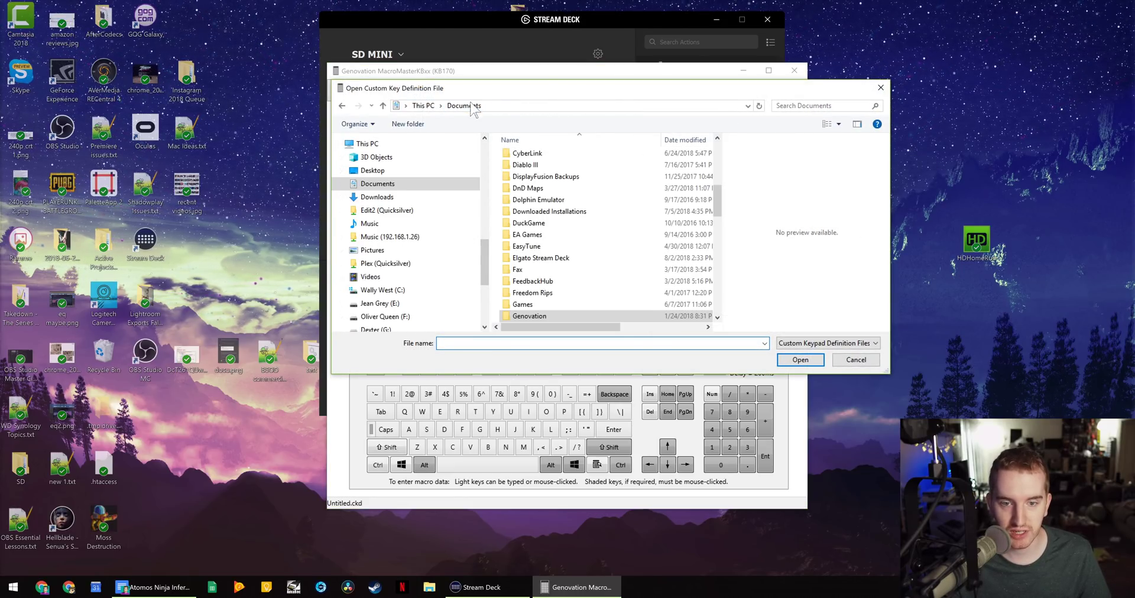
scroll(544, 292, "down", 12)
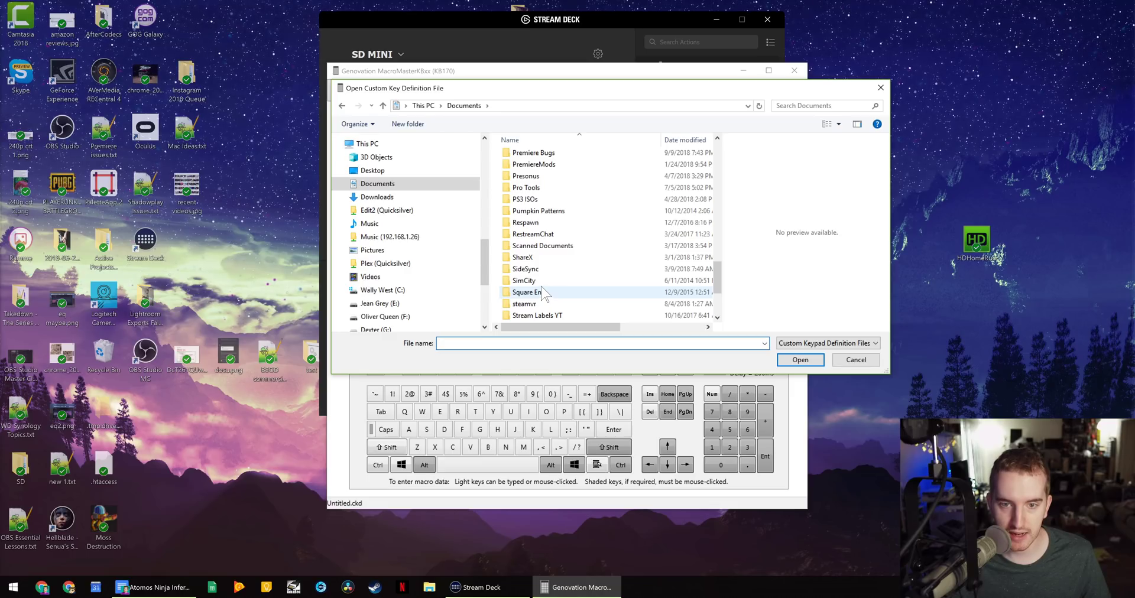
double_click(534, 165)
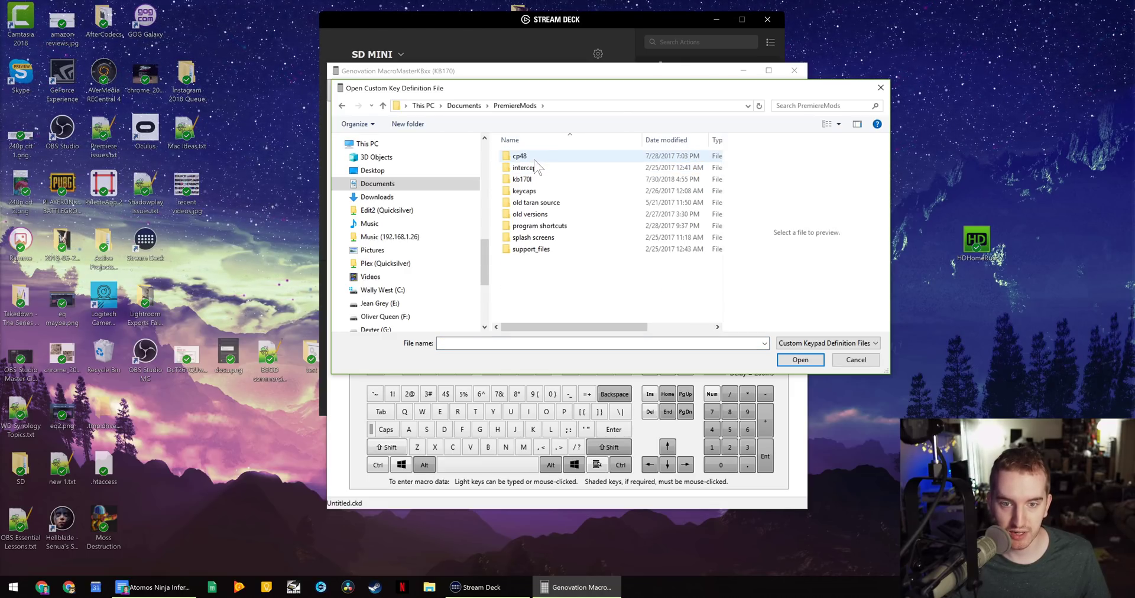
double_click(539, 180)
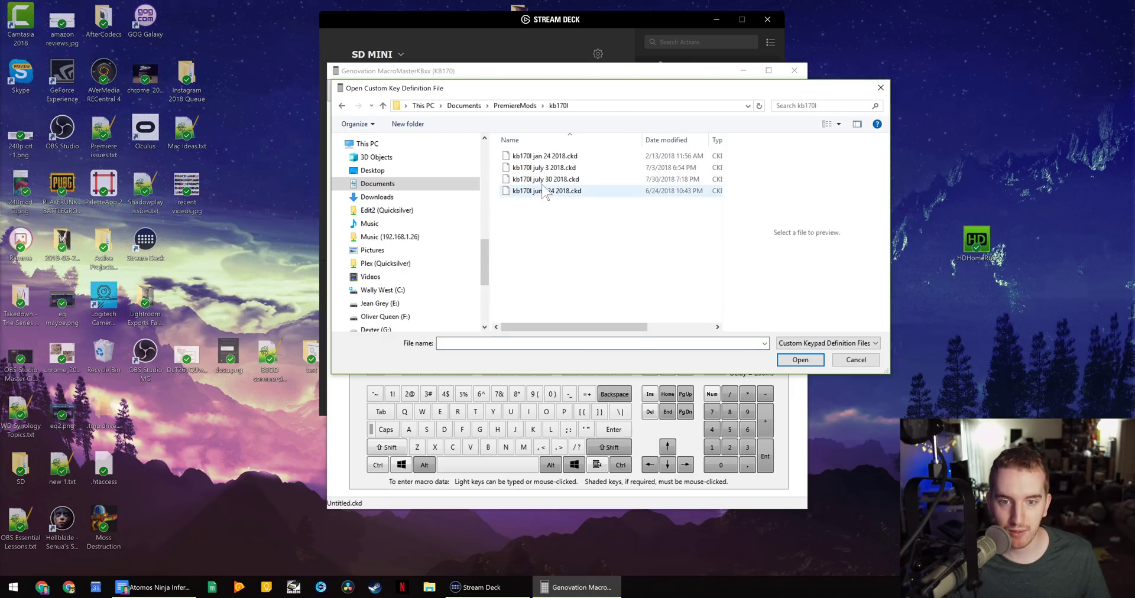
double_click(543, 180)
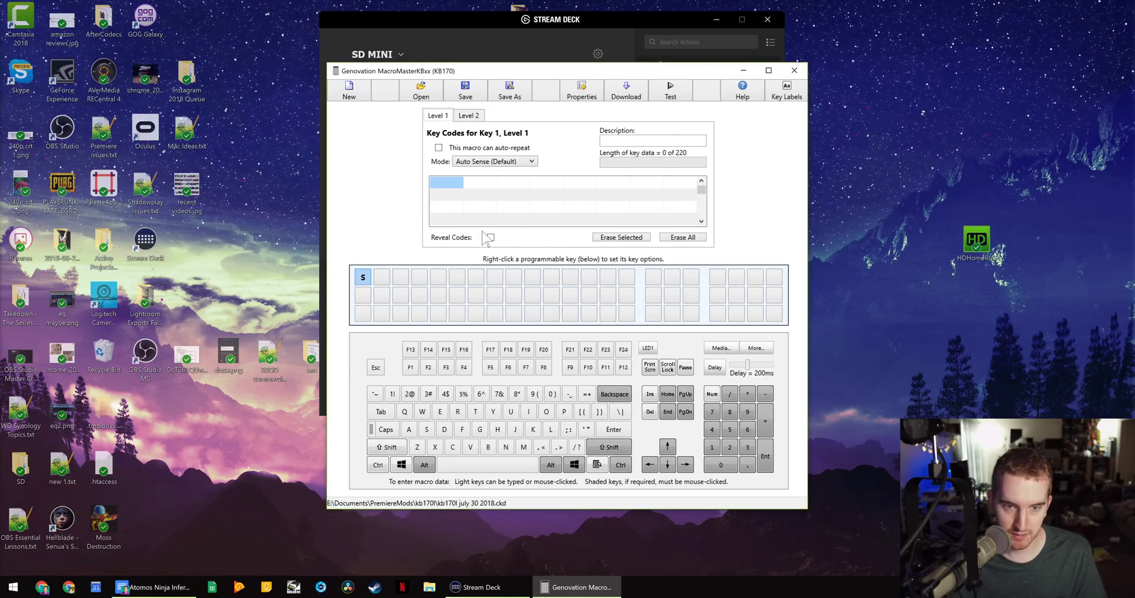
View Key 7's macro, send the loaded macros to the keypad, and select F17.
left_click(522, 194)
left_click(476, 277)
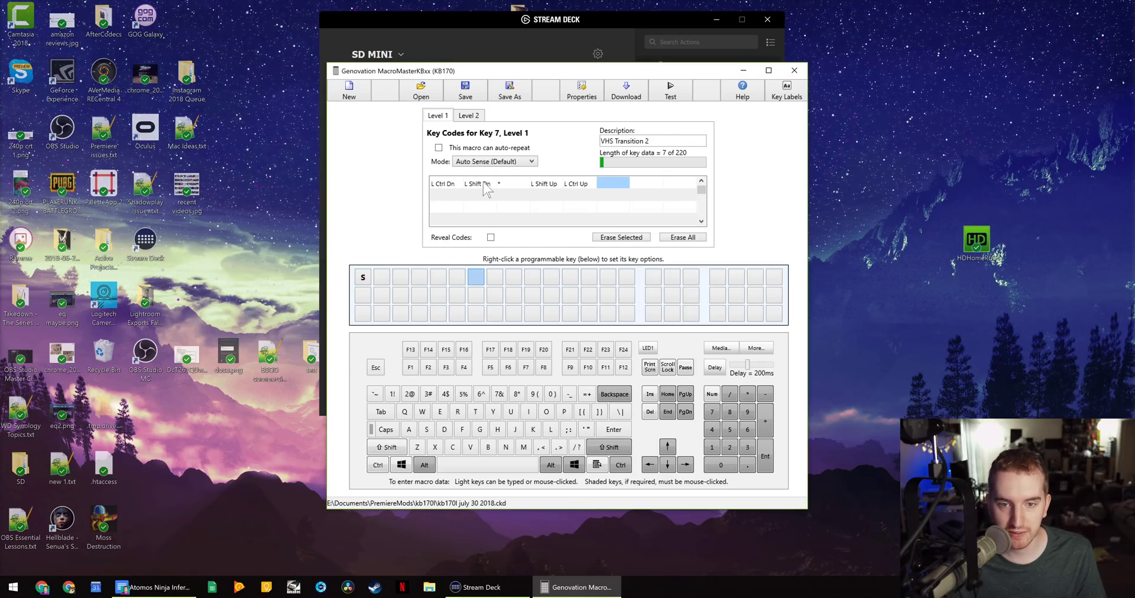
left_click(626, 91)
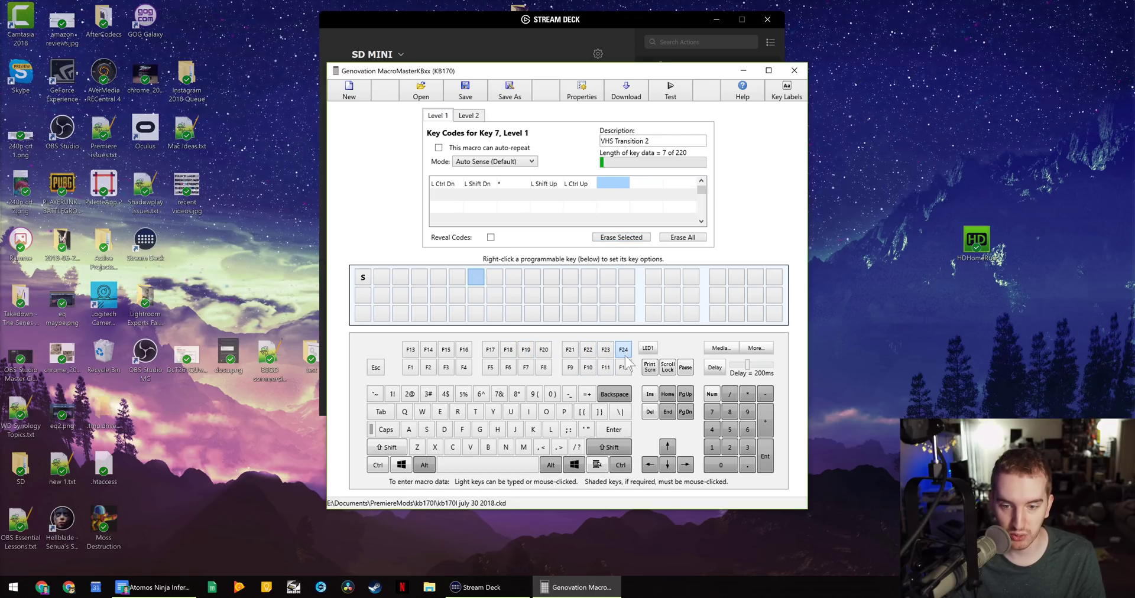
left_click(444, 185)
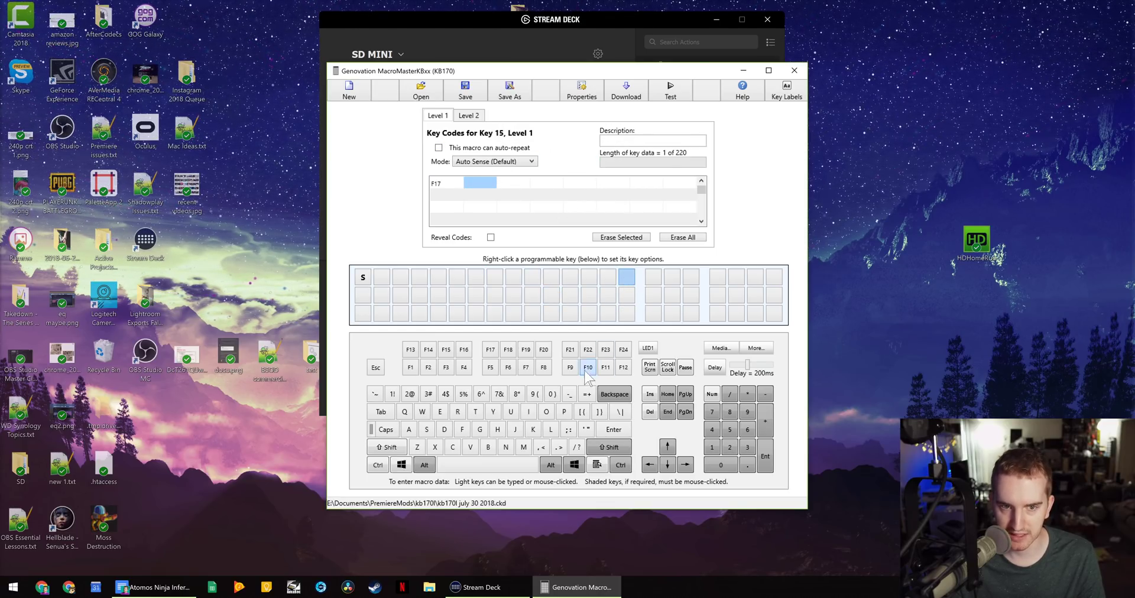
left_click(459, 185)
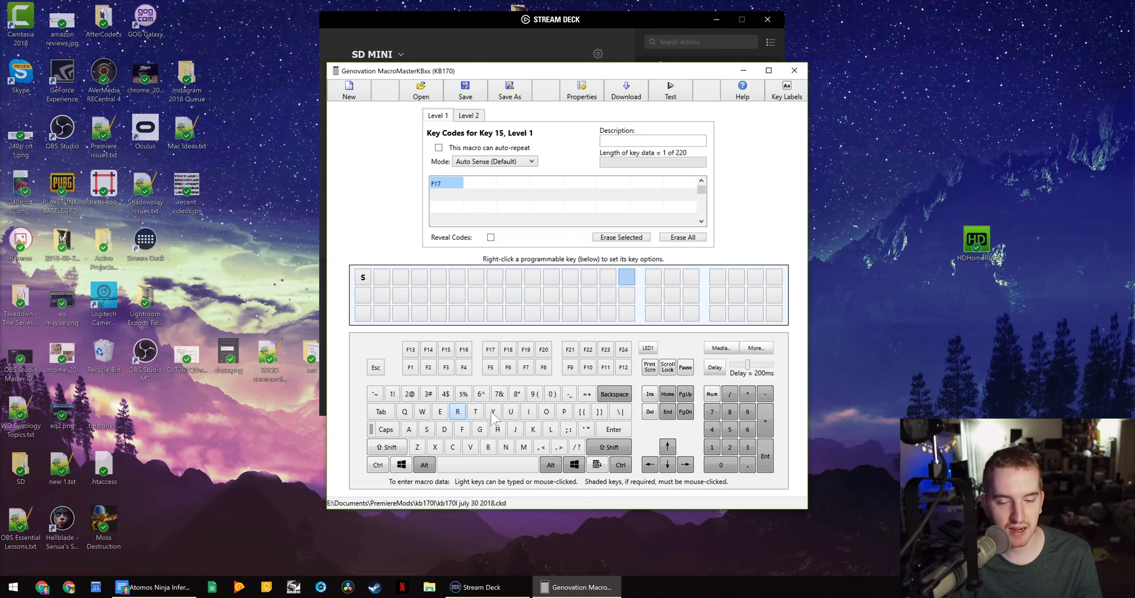
Wrap F17 in left Ctrl and Shift presses, append F, T, G, and release modifiers.
left_click(378, 465)
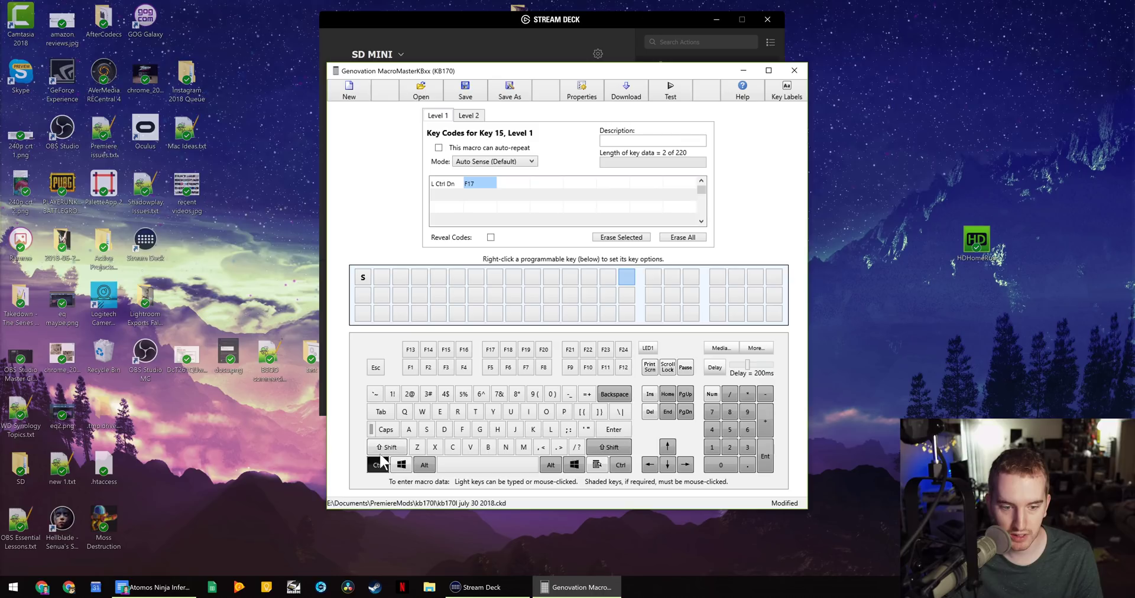
left_click(382, 450)
left_click(520, 183)
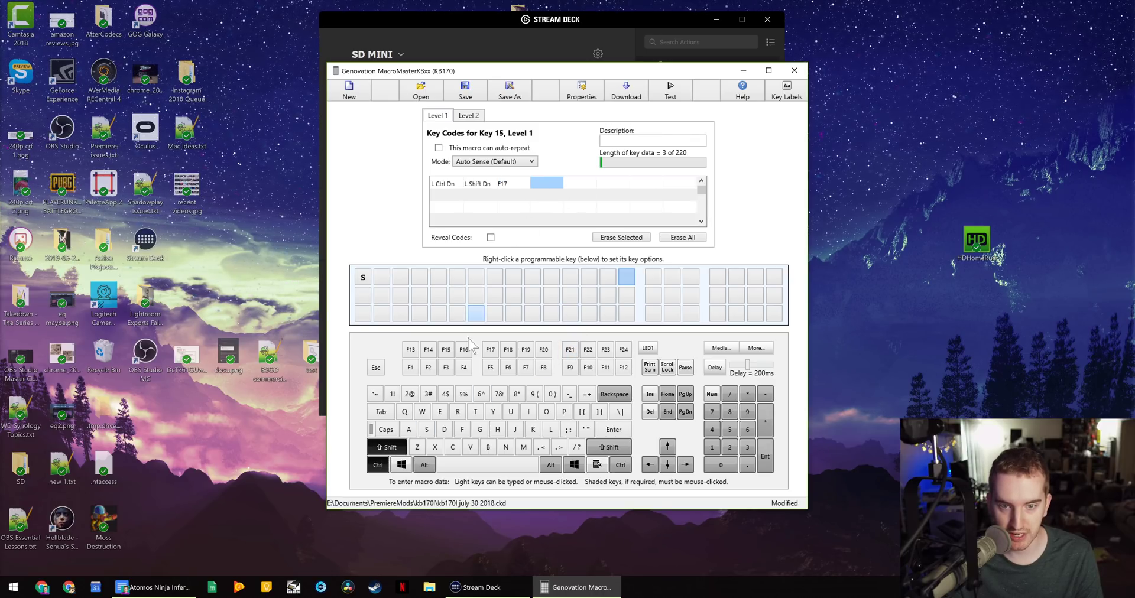
left_click(462, 430)
left_click(476, 413)
left_click(480, 430)
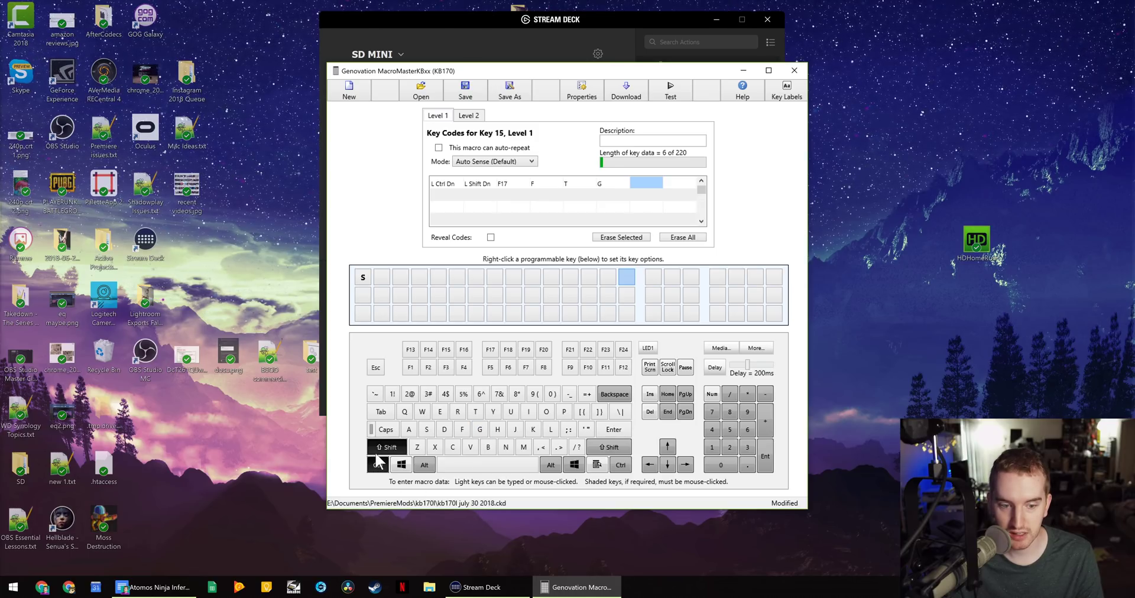
left_click(377, 462)
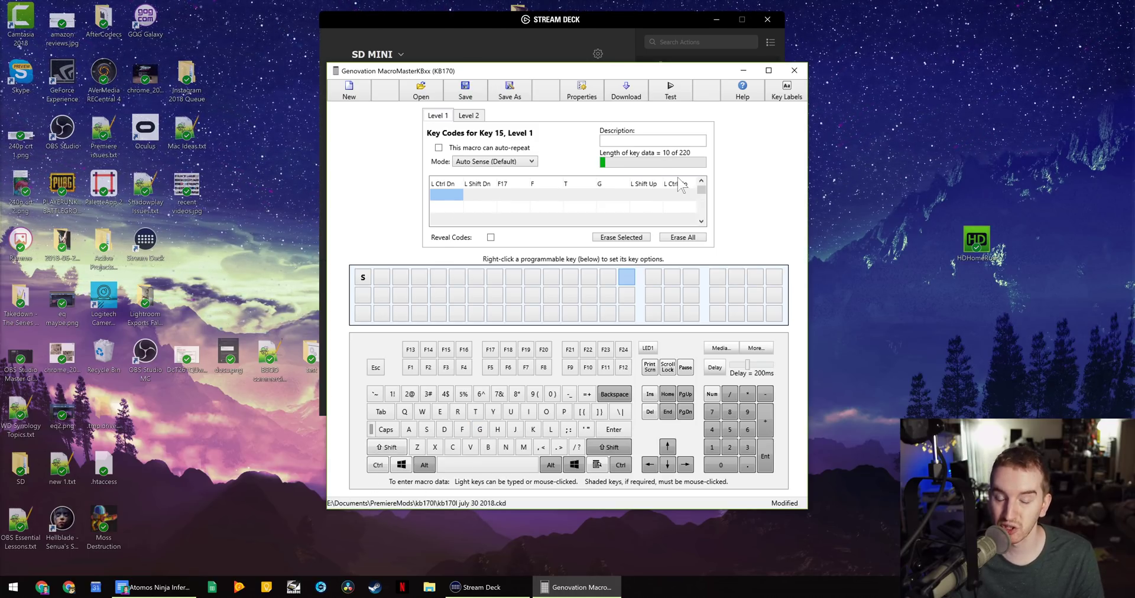
mouse_move(702, 189)
left_mouse_down()
mouse_move(702, 227)
mouse_move(702, 190)
left_mouse_up()
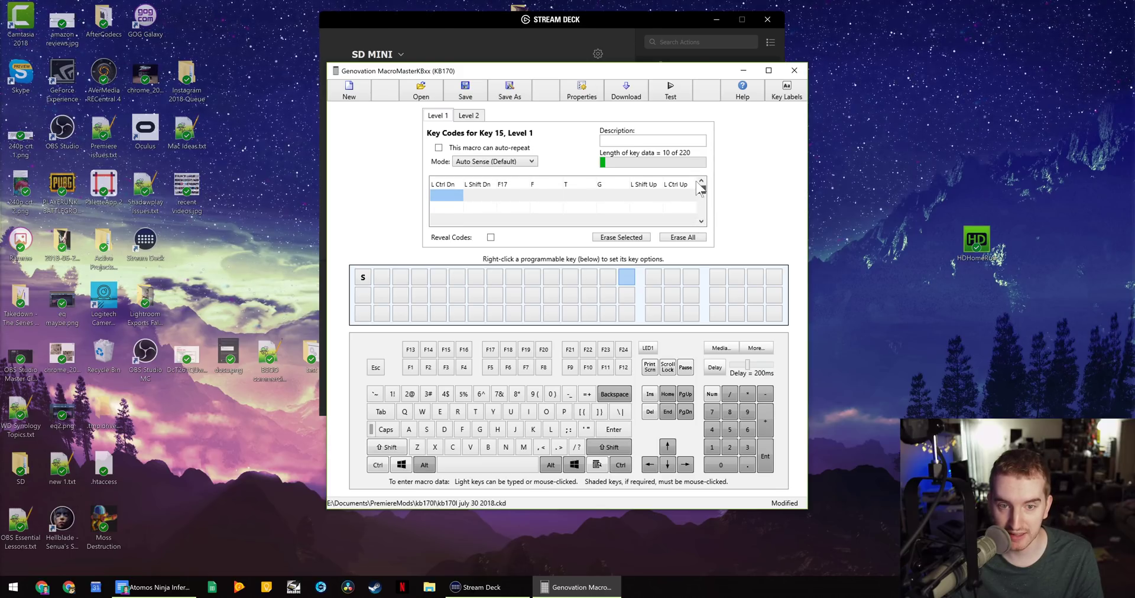
left_click(469, 116)
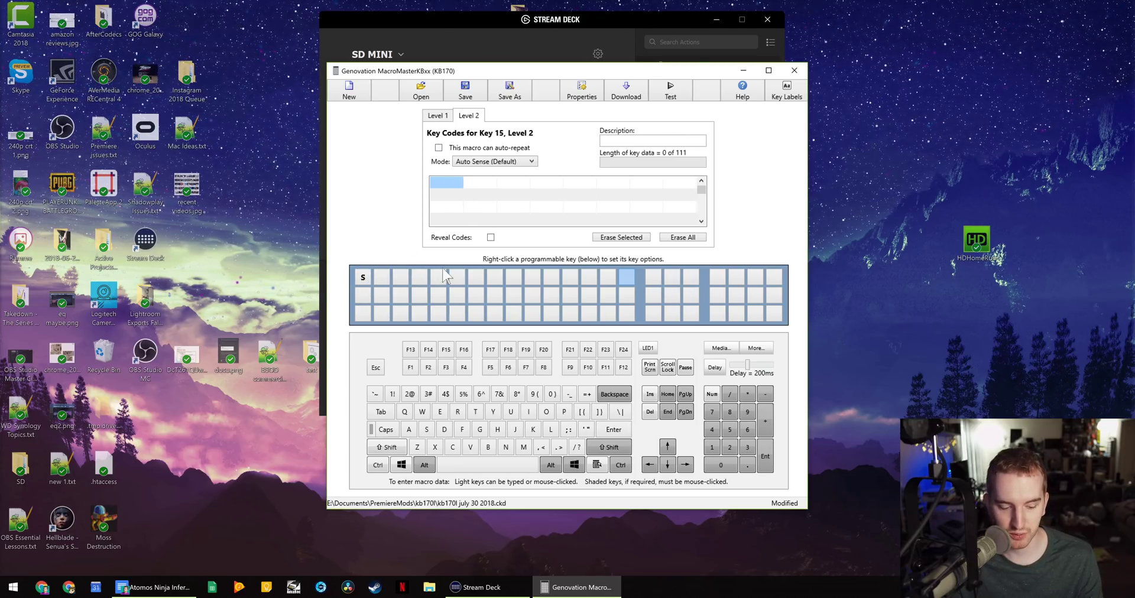
Return to the Level 1 tab, then close MacroMaster and save the macro file changes.
left_click(437, 115)
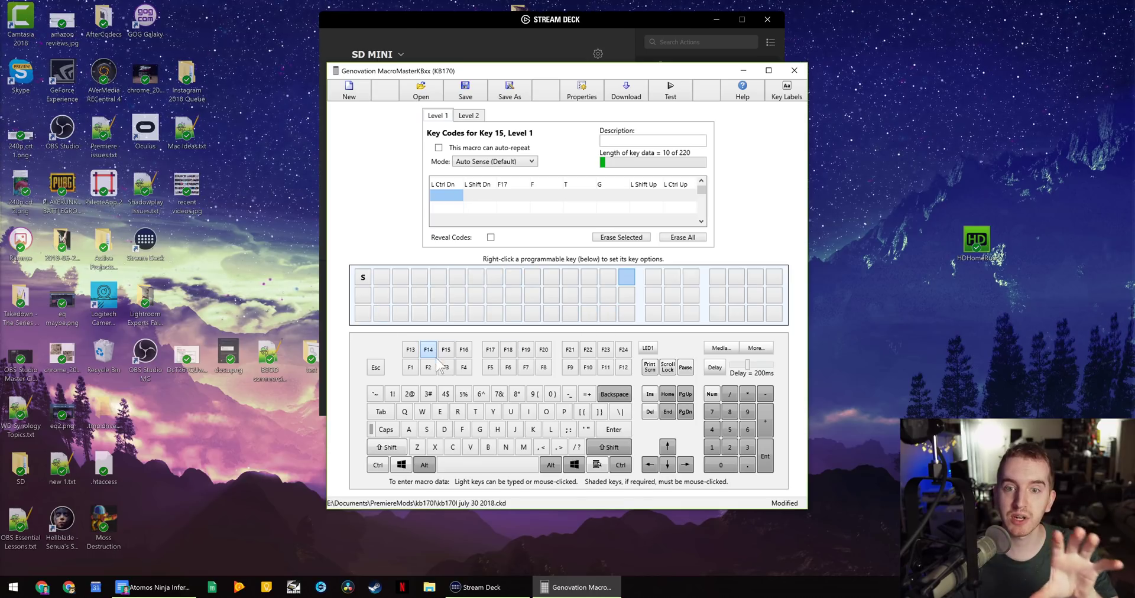
left_click(793, 75)
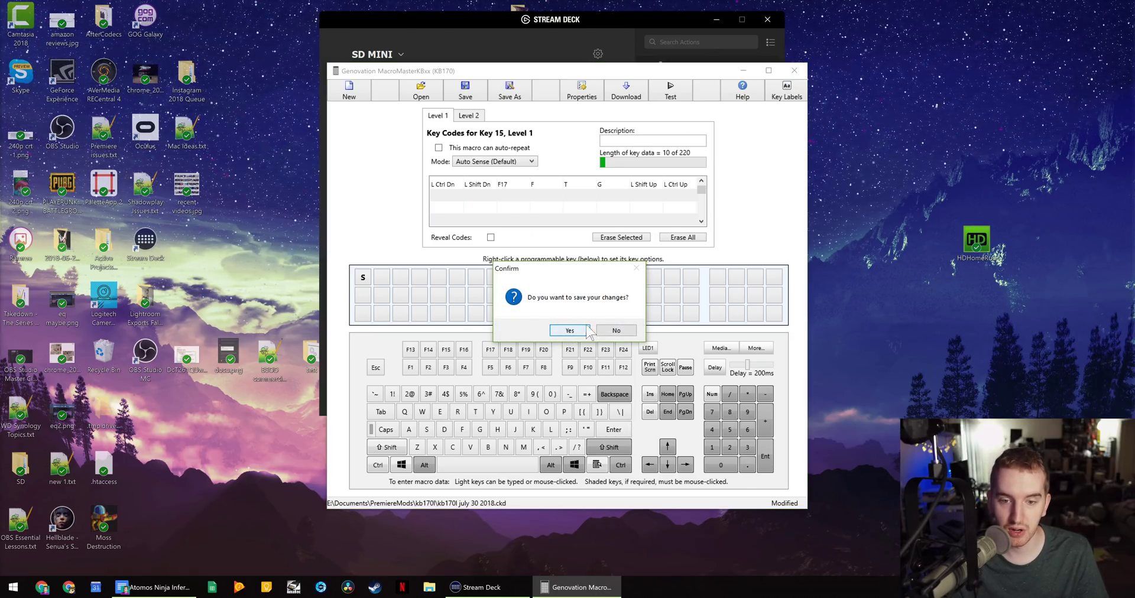
left_click(616, 331)
Select the Shift key to show its L-Ctrl+L-Shift+F13 hotkey settings.
left_click(493, 127)
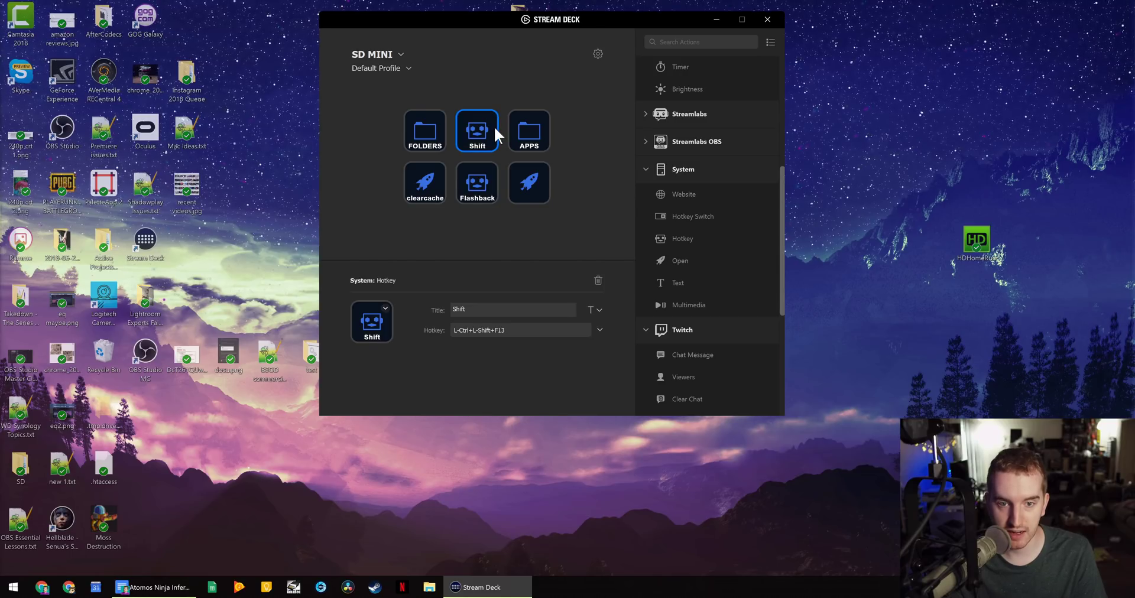